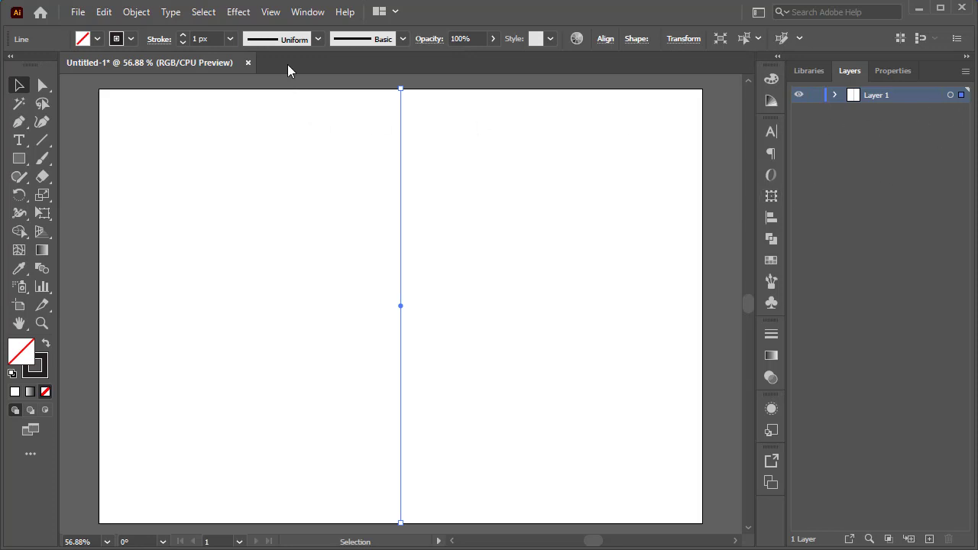
Apply a Transform effect to the vertical line with an angle of 360/8 and copies, forming evenly spaced radial lines.
left_click(236, 17)
mouse_move(304, 136)
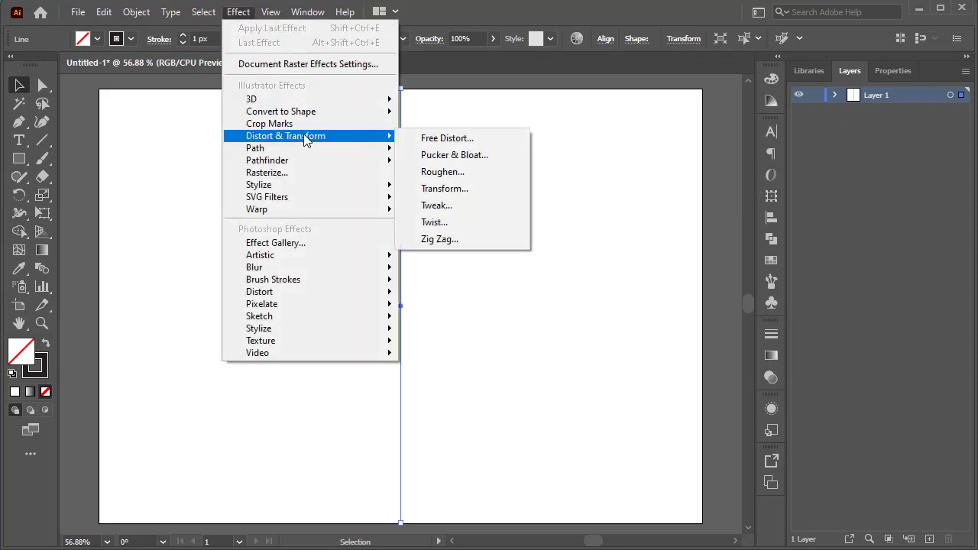
left_click(468, 188)
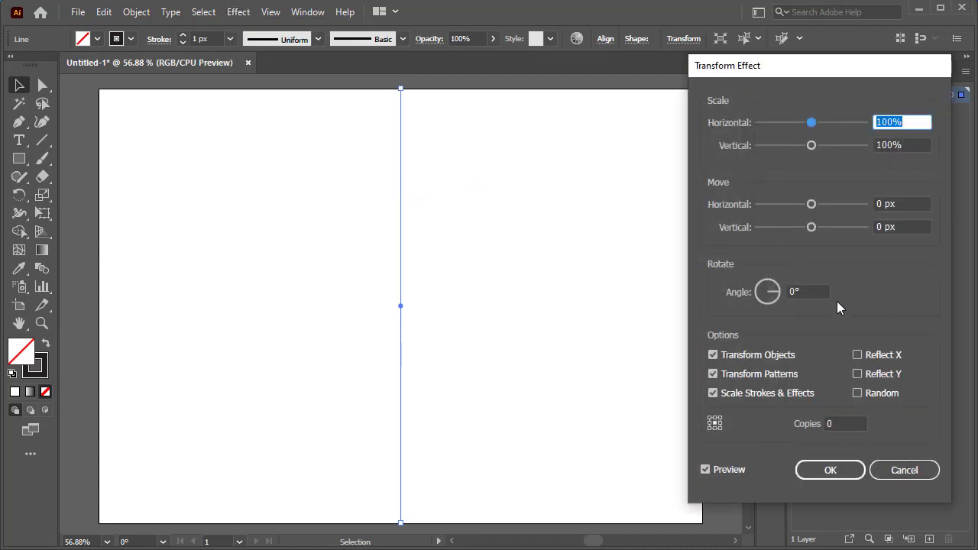
left_click(761, 304)
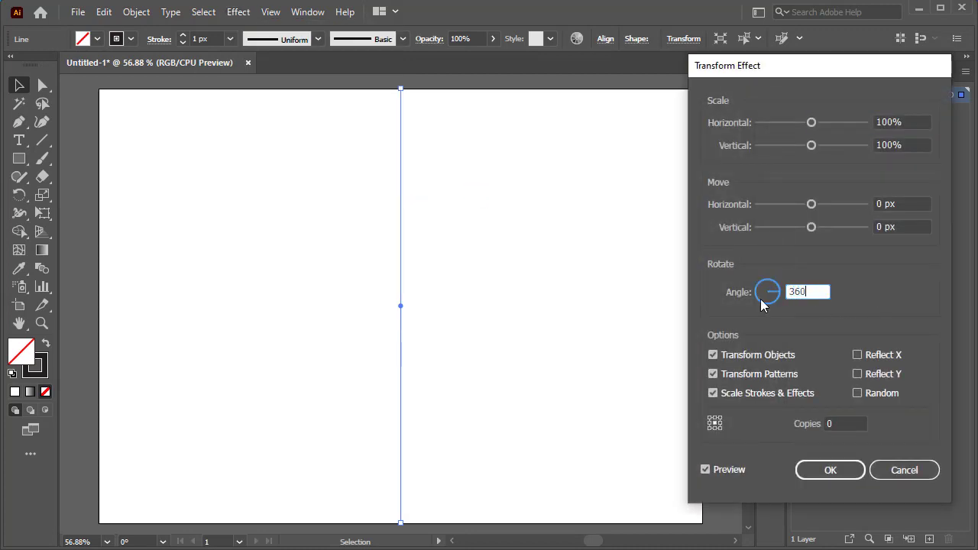
type("360/8")
left_click(829, 423)
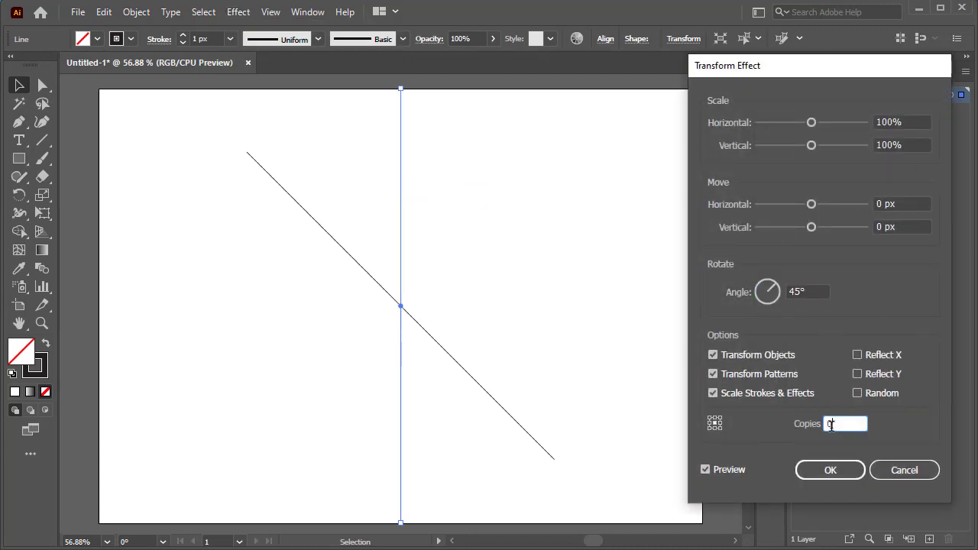
left_click(814, 475)
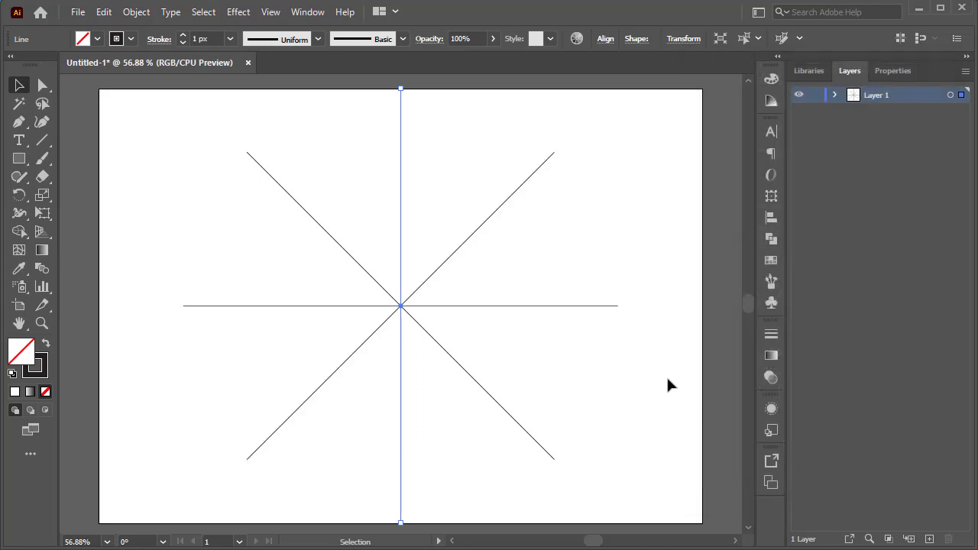
Duplicate Layer 1 and expand the appearance of the artwork on the original Layer 1.
left_click(966, 72)
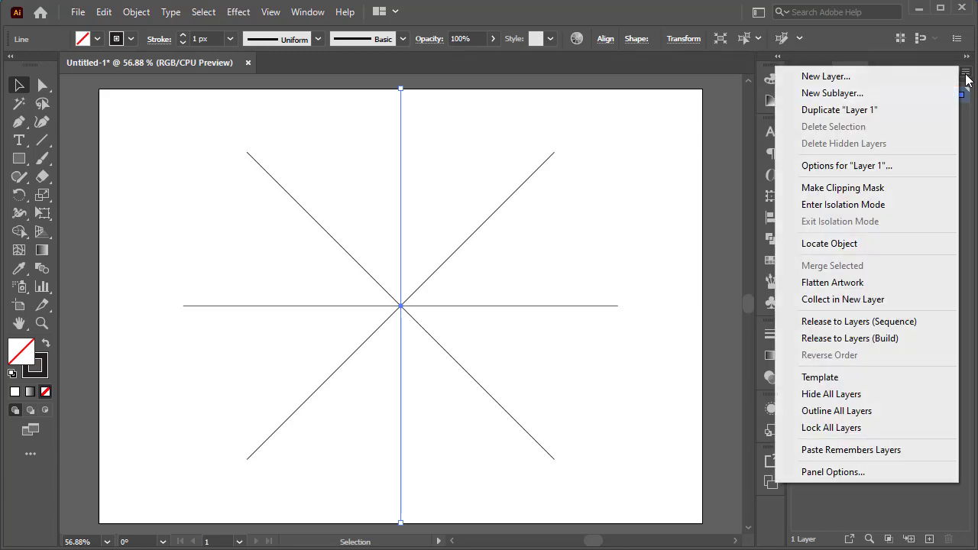
left_click(907, 110)
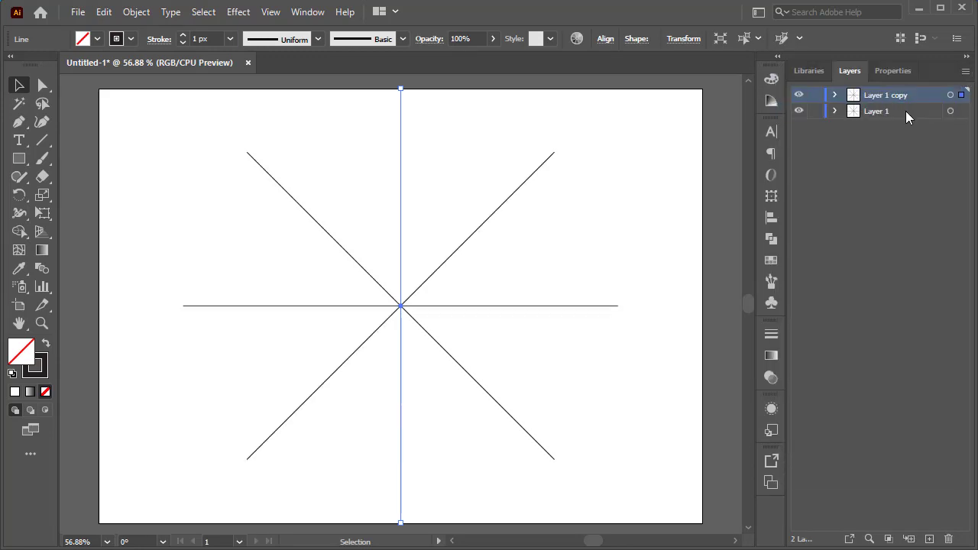
left_click(949, 111)
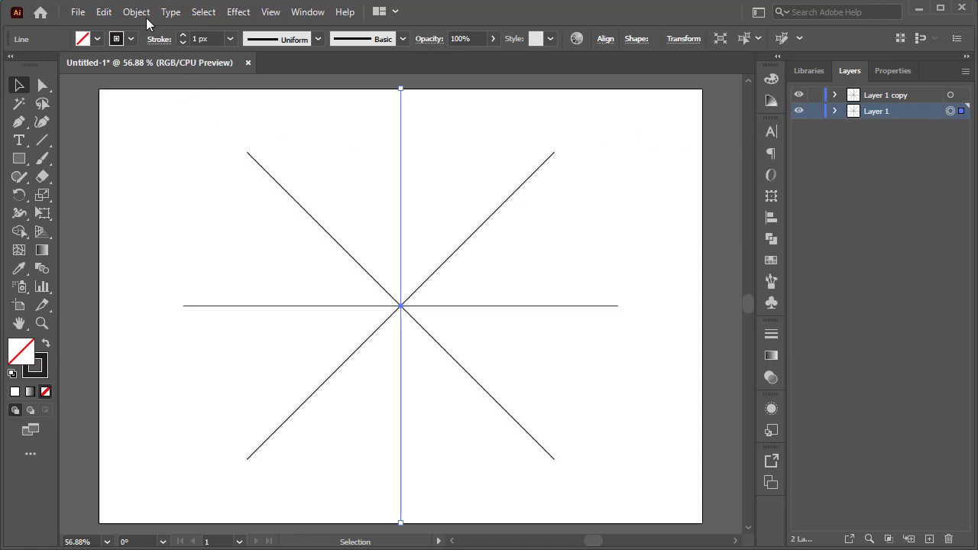
left_click(139, 13)
left_click(233, 203)
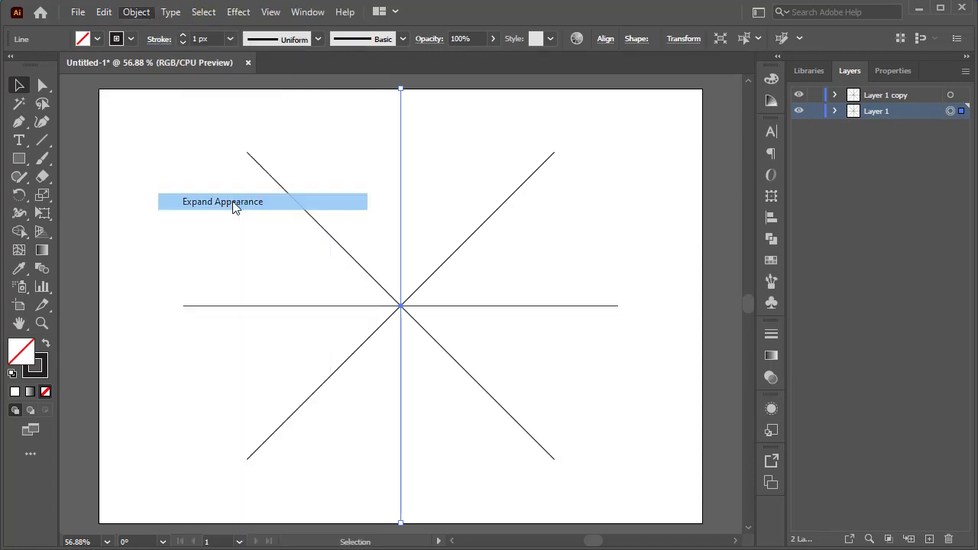
Convert the expanded radial lines on Layer 1 into guides.
left_click(271, 12)
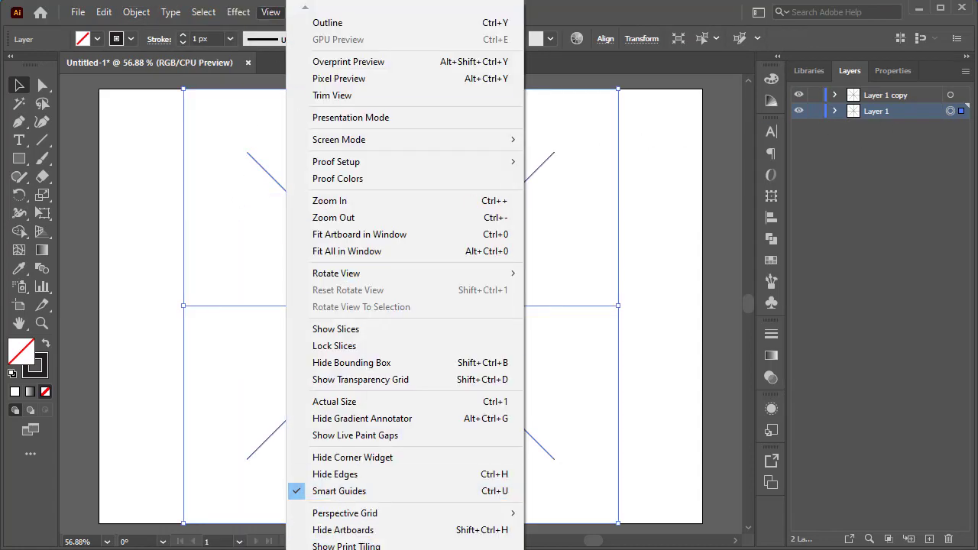
scroll(354, 522, "down", 3)
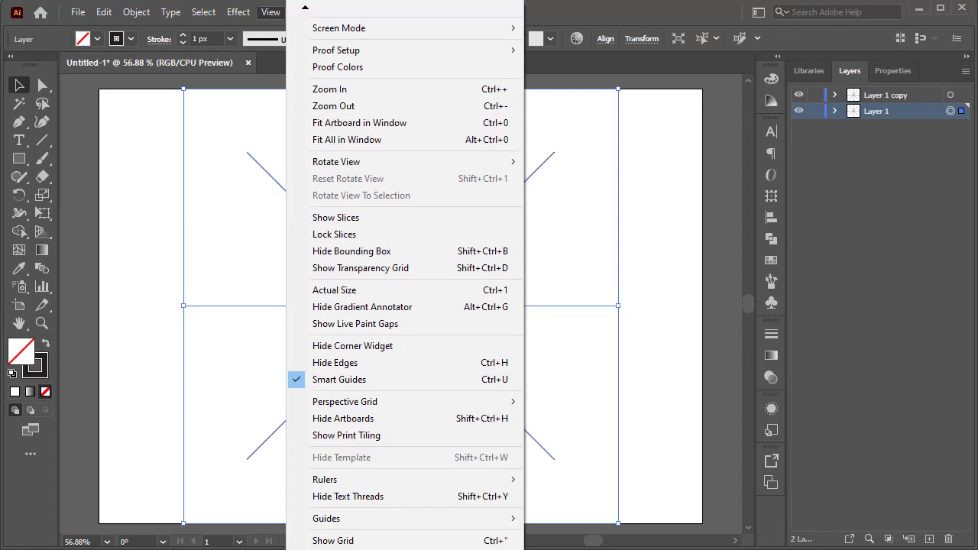
mouse_move(376, 515)
left_click(593, 477)
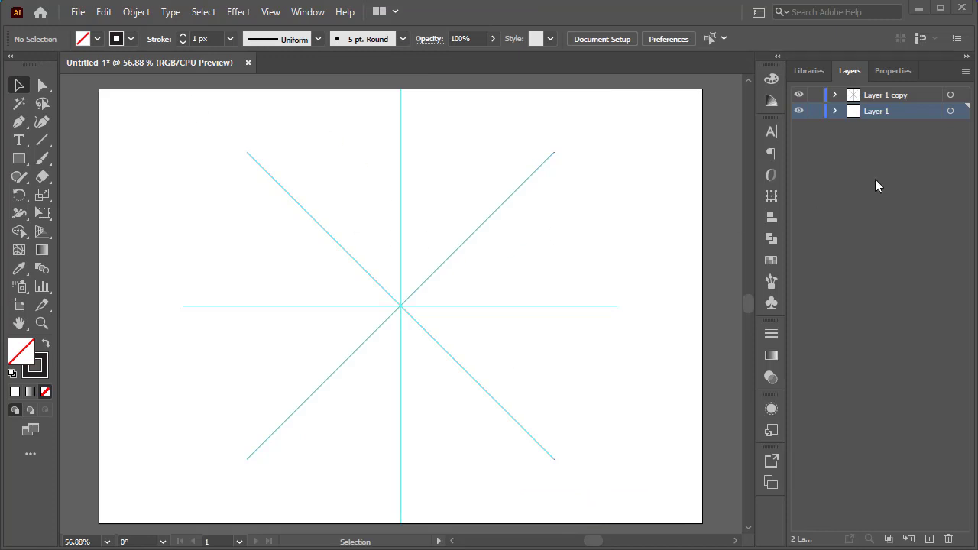
On Layer 1 copy, draw a square between the vertical and horizontal guides, from the centre to the upper-right diagonal guide's end.
left_click(951, 97)
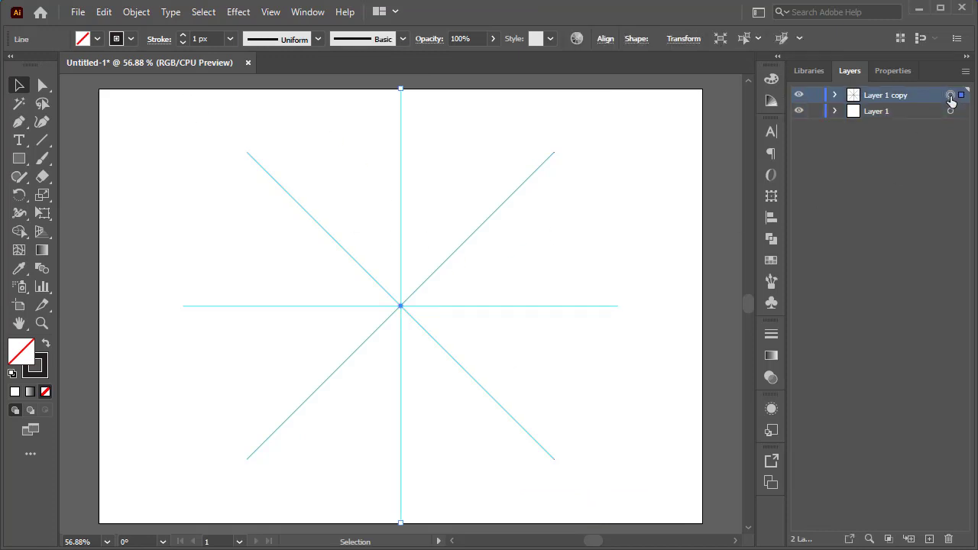
left_click(20, 158)
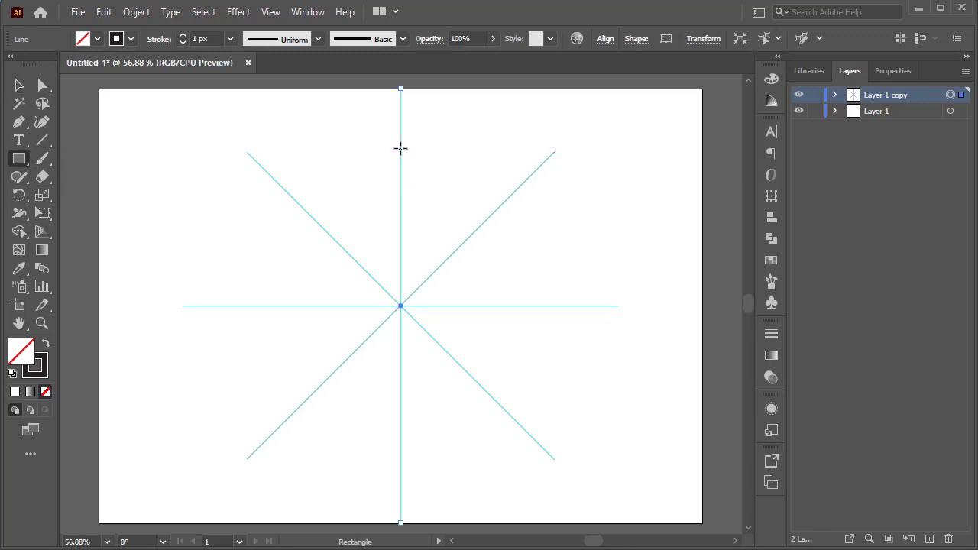
left_click_drag(400, 152, 557, 289)
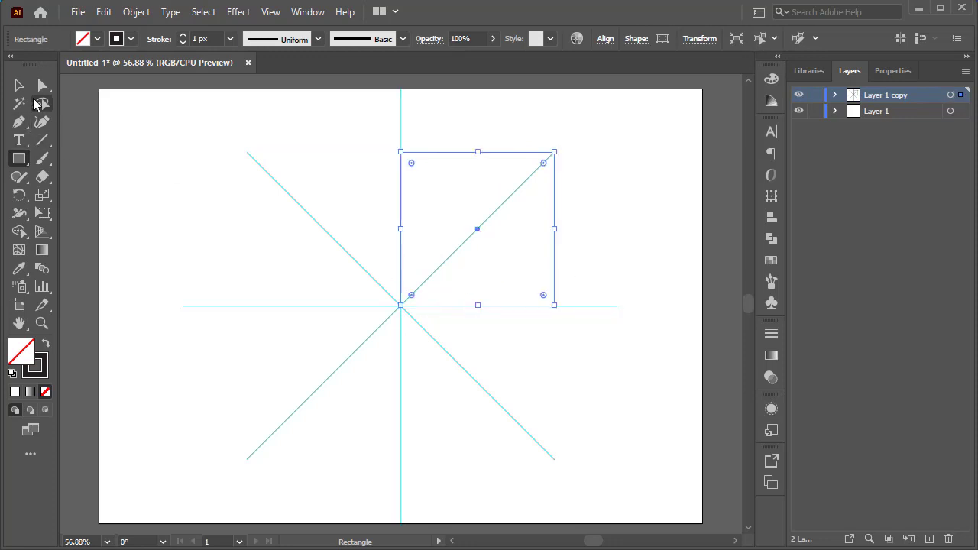
Remove the square's lower-right corner anchor point so that it becomes a triangle between the vertical and diagonal guides.
left_click(42, 85)
left_click(554, 306)
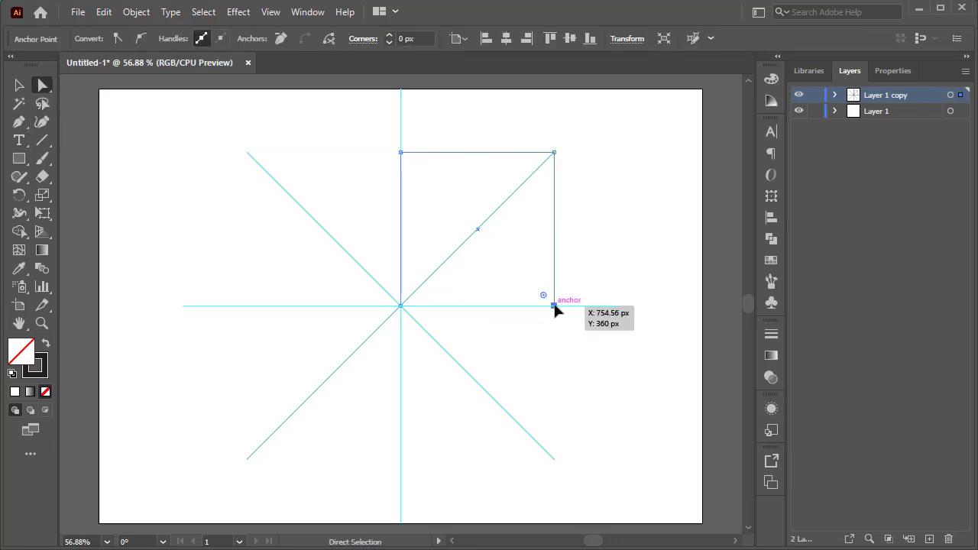
left_click(279, 39)
left_click(19, 85)
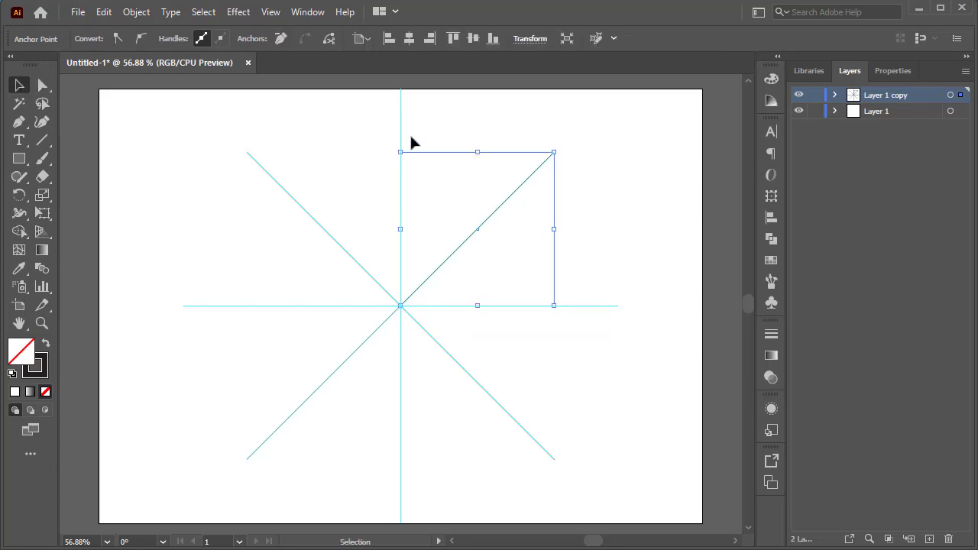
Apply a Transform effect to the whole Layer 1 copy with 1 copy and Reflect X.
left_click(950, 96)
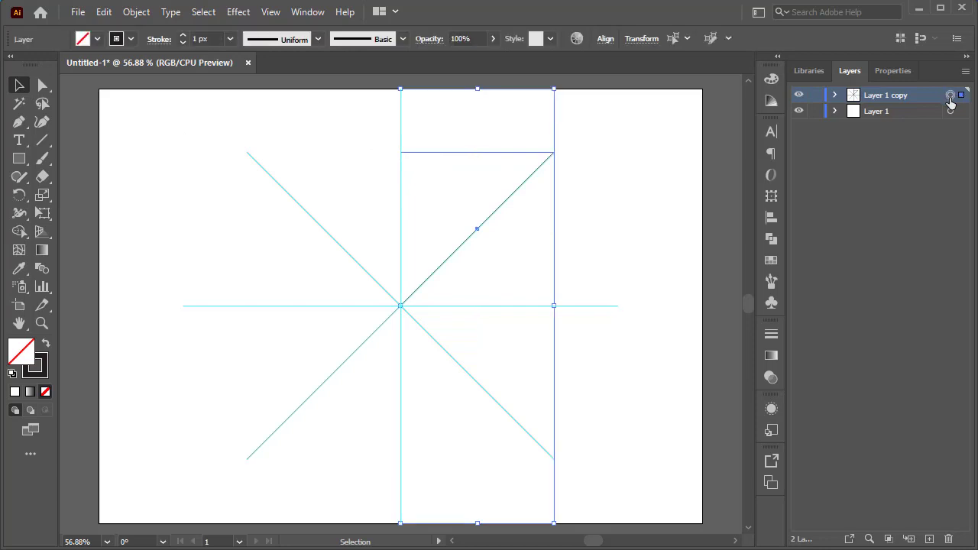
left_click(239, 11)
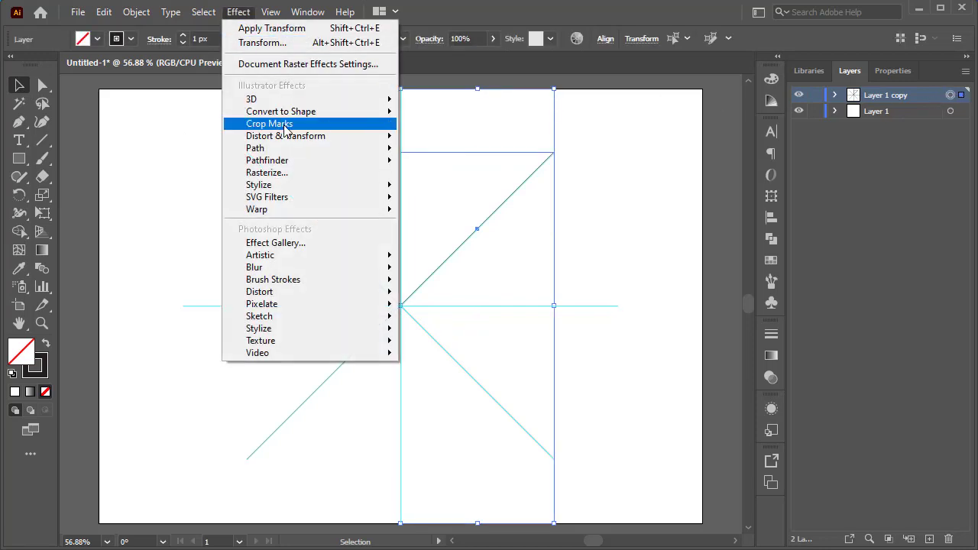
mouse_move(295, 152)
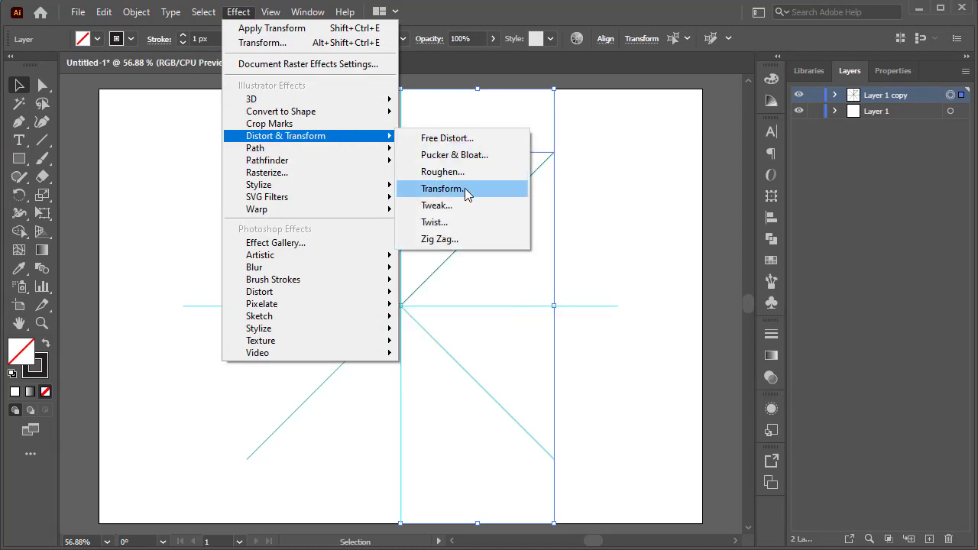
left_click(464, 188)
left_click(839, 425)
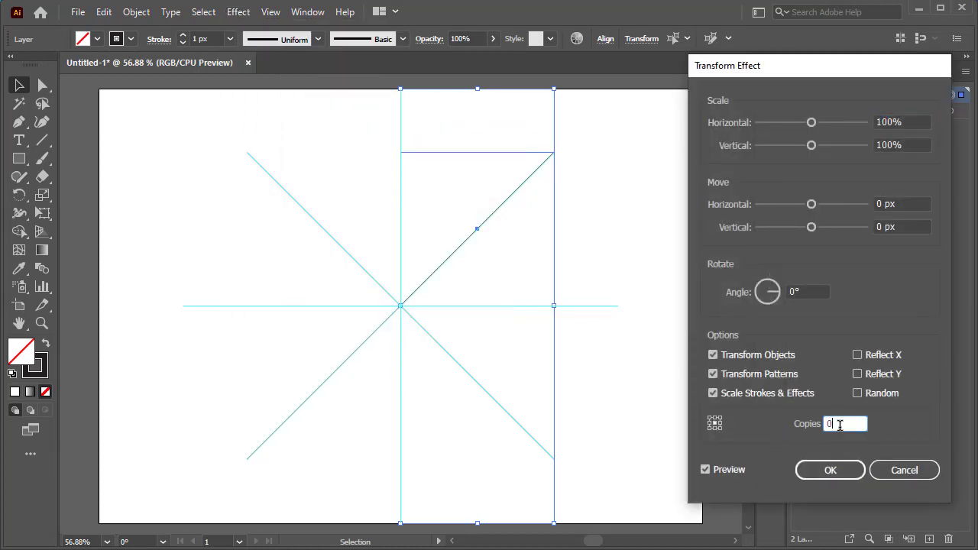
type("1")
left_click(857, 355)
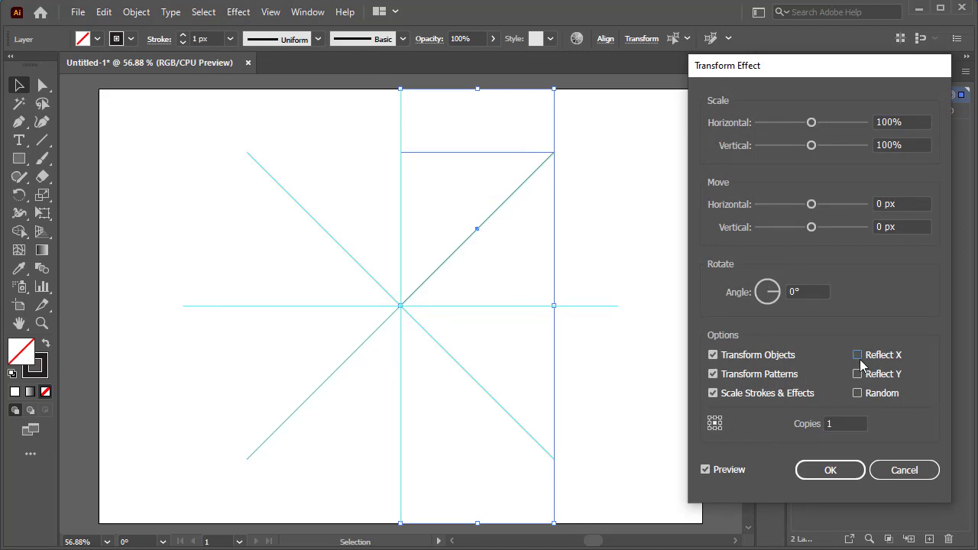
left_click(843, 470)
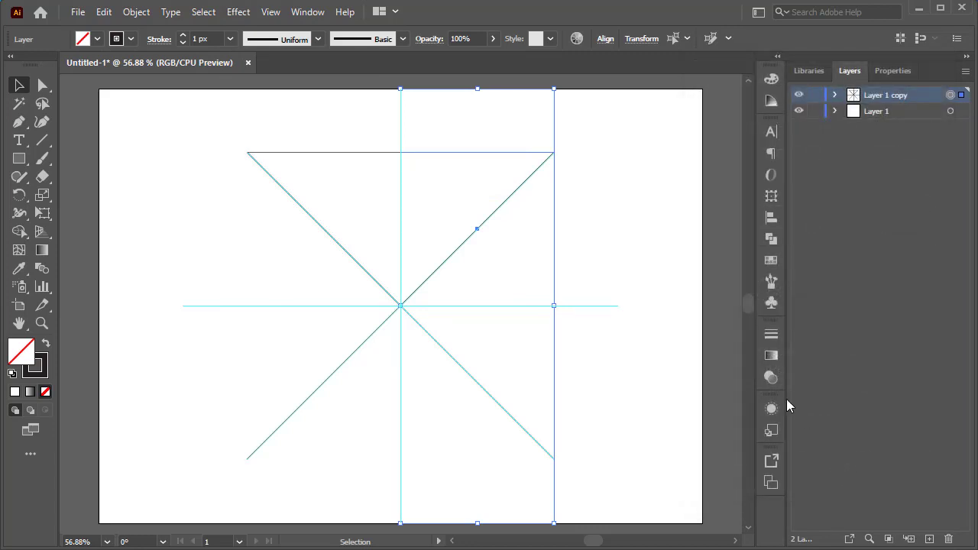
Add a second Transform effect to Layer 1 copy with angle 360/4 and 3 copies, and make a clipping mask from the triangle.
left_click(240, 12)
mouse_move(324, 137)
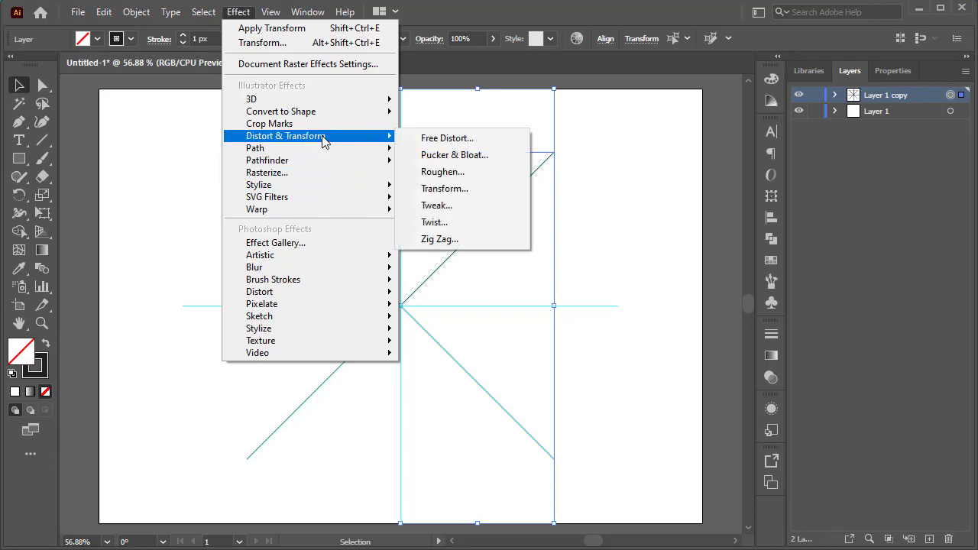
left_click(464, 189)
left_click(585, 320)
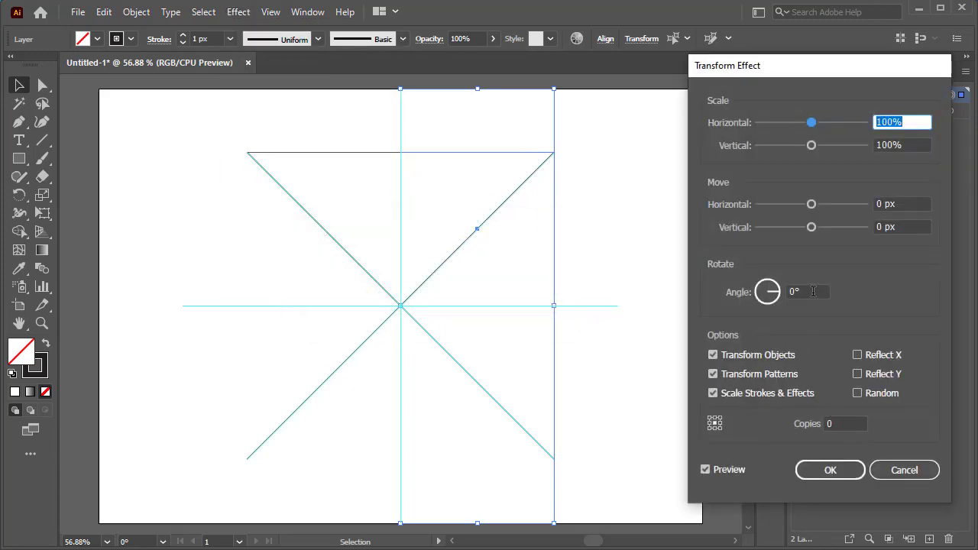
left_click(810, 292)
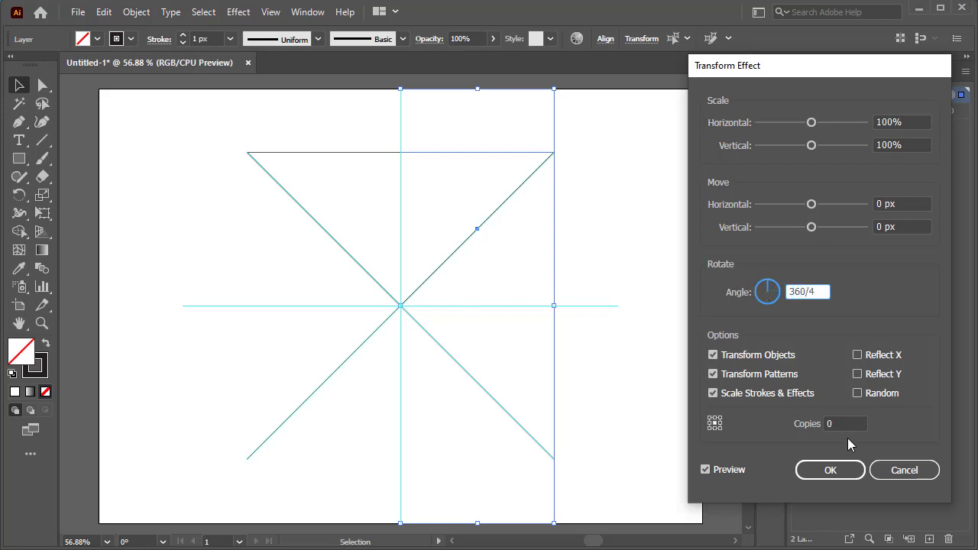
left_click(835, 423)
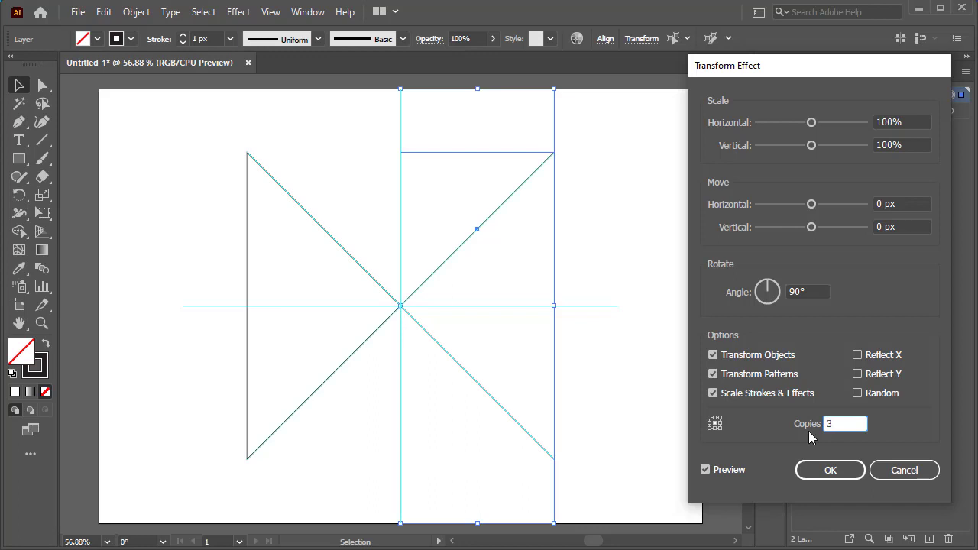
left_click(816, 472)
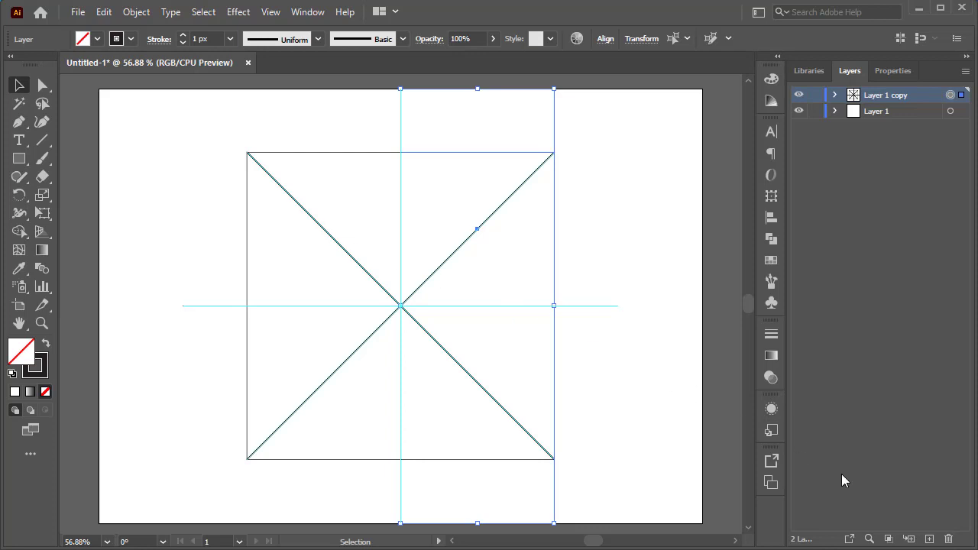
left_click(889, 540)
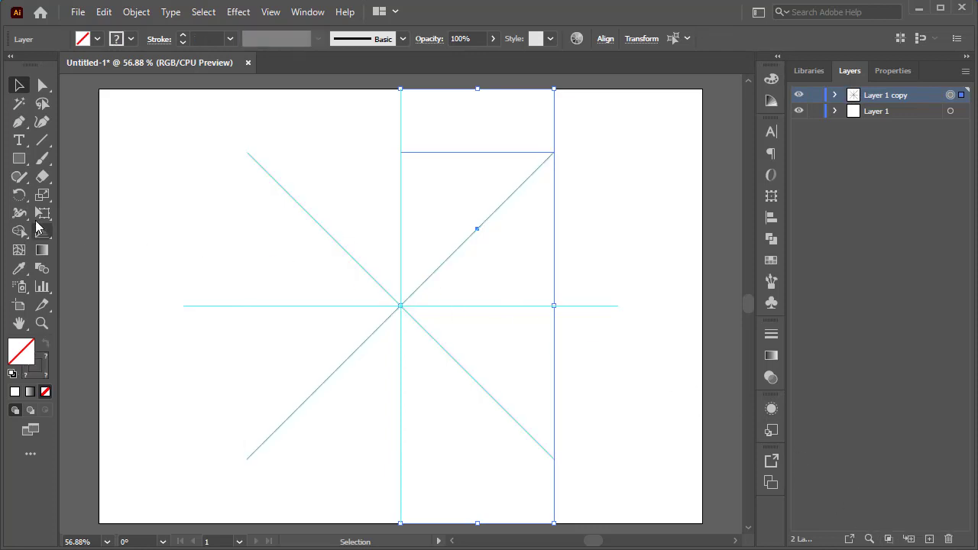
Paint a short wavy Paintbrush stroke across the triangular wedge just above the guides' centre, undoing the first attempt.
left_click(42, 161)
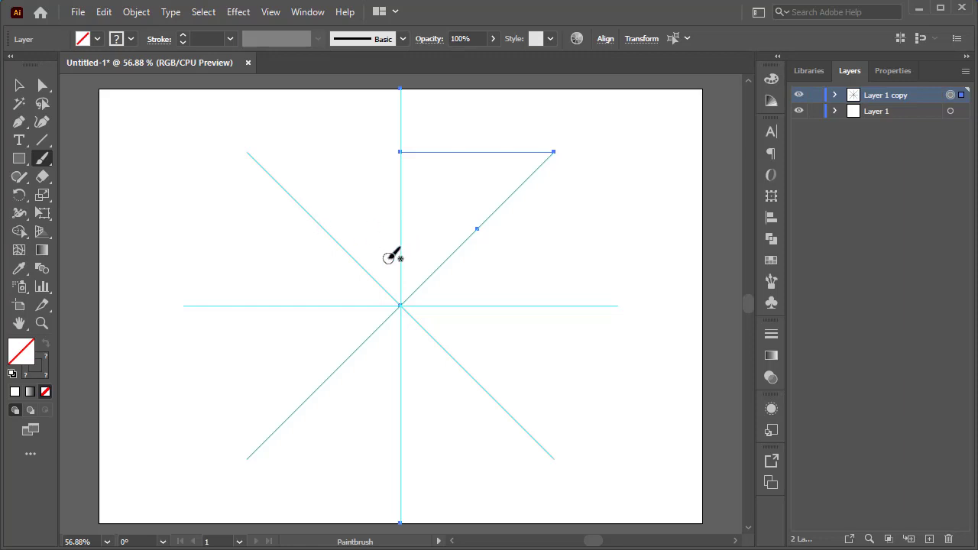
mouse_move(389, 259)
left_mouse_down()
mouse_move(392, 275)
mouse_move(391, 260)
mouse_move(477, 229)
mouse_move(481, 262)
left_mouse_up()
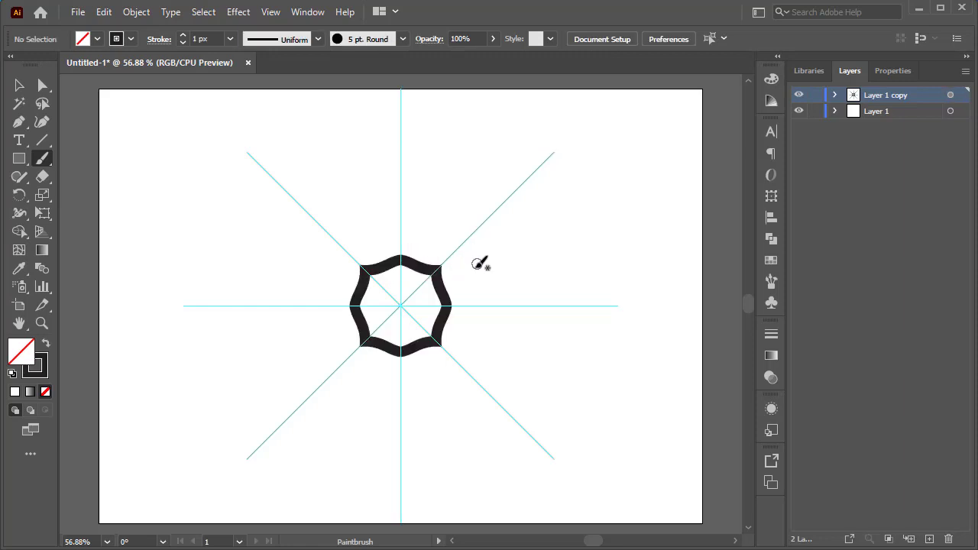
key("ctrl+z")
mouse_move(387, 267)
left_mouse_down()
mouse_move(480, 226)
mouse_move(443, 253)
left_mouse_up()
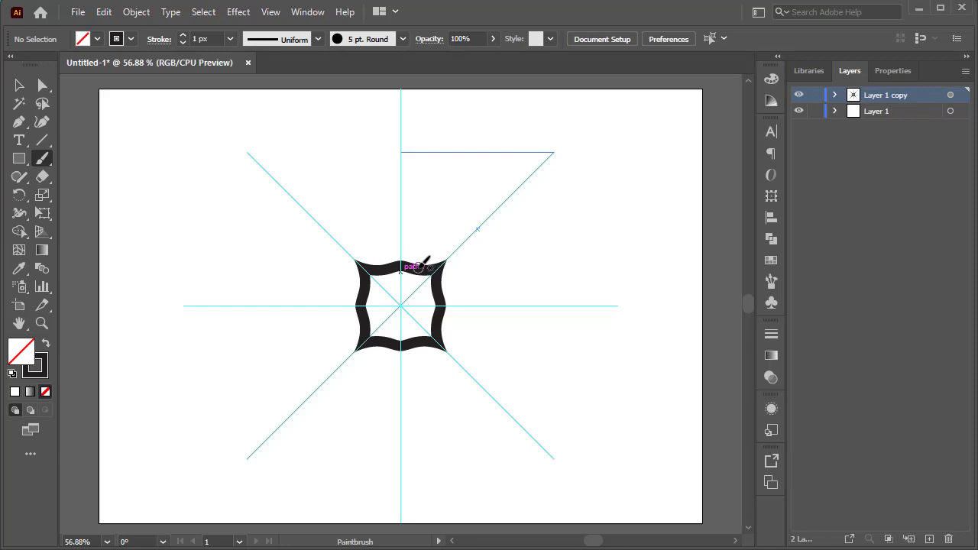
Try a diagonal brush stroke from the wavy band up to the vertical guide, and undo it.
left_click_drag(423, 267, 400, 212)
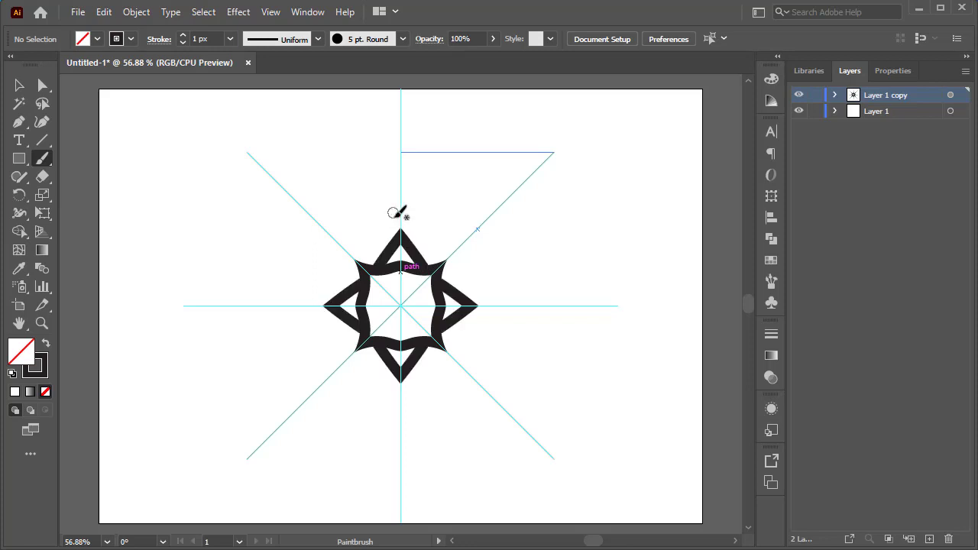
key("ctrl+z")
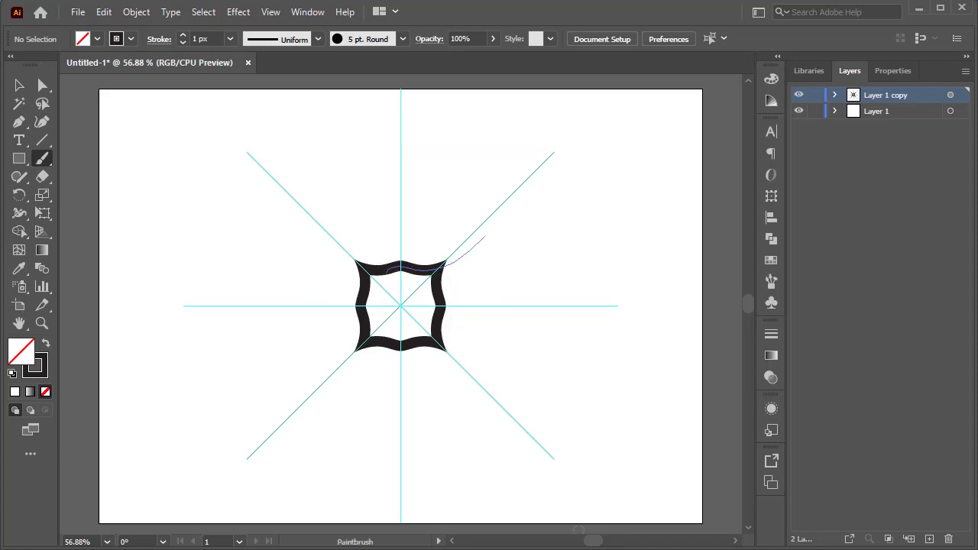
left_click_drag(485, 236, 486, 237)
key("ctrl+plus")
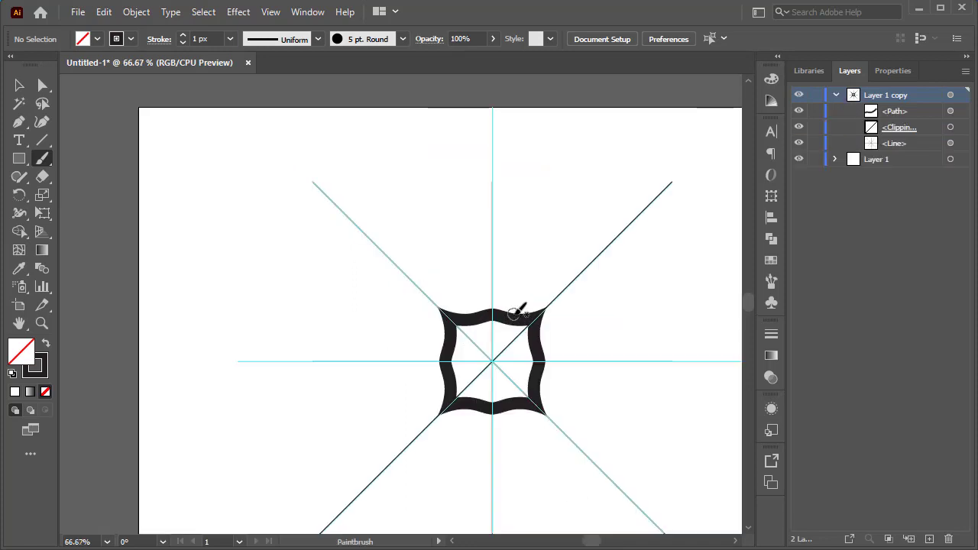
Paint four curved Paintbrush strokes across the wedge, building layered petals outward from the wavy band towards the diagonal and vertical guides.
left_click_drag(493, 309, 619, 265)
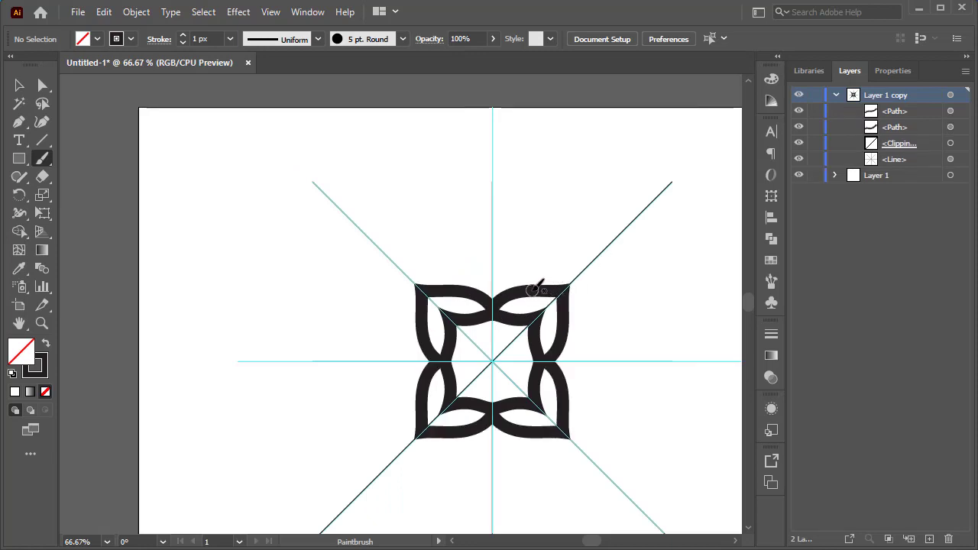
left_click_drag(535, 287, 646, 229)
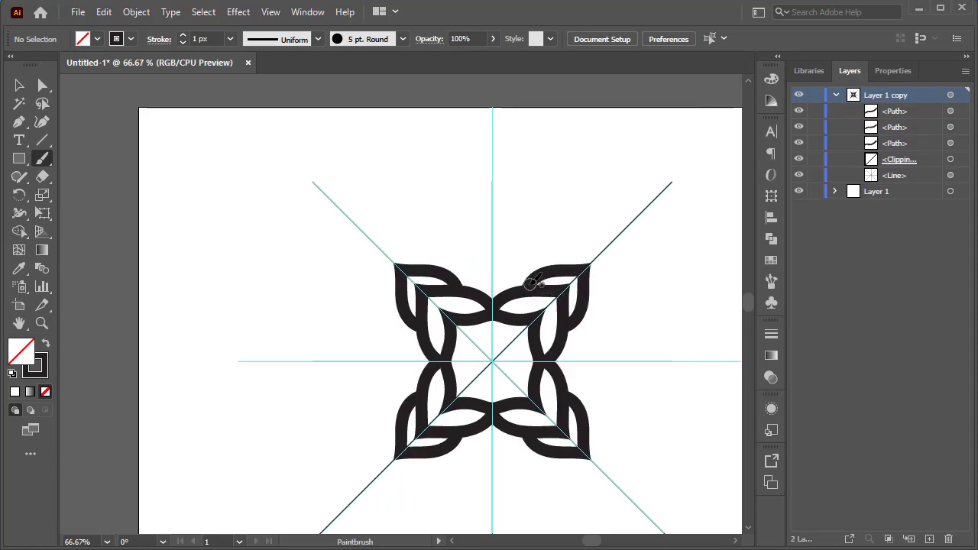
mouse_move(535, 288)
left_mouse_down()
mouse_move(504, 262)
mouse_move(480, 207)
left_mouse_up()
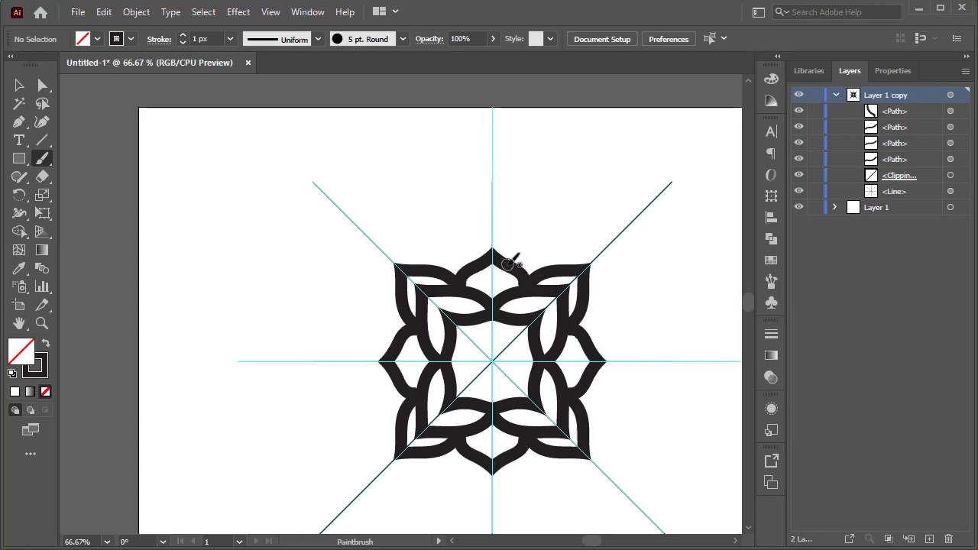
mouse_move(509, 265)
left_mouse_down()
mouse_move(526, 246)
mouse_move(634, 223)
mouse_move(625, 228)
left_mouse_up()
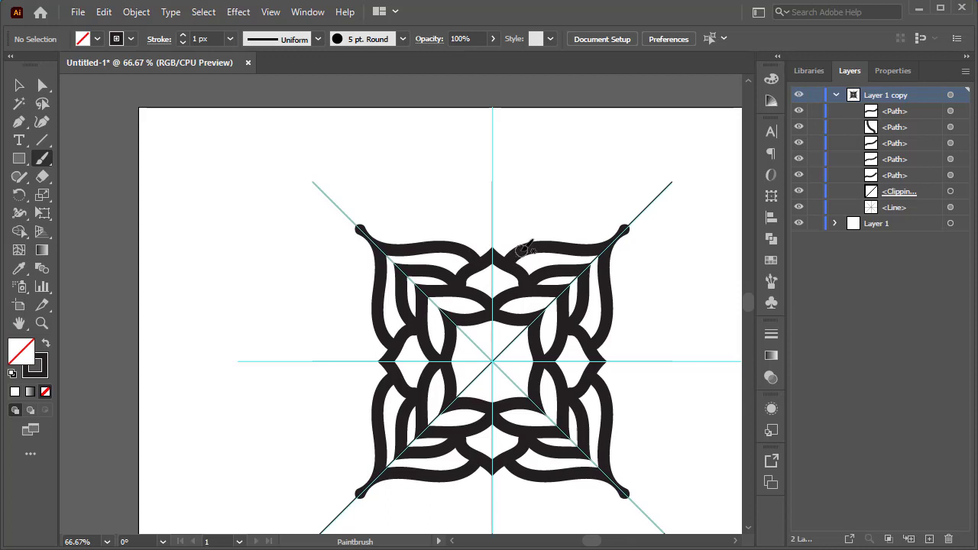
mouse_move(525, 242)
left_mouse_down()
mouse_move(484, 202)
mouse_move(479, 183)
mouse_move(526, 232)
mouse_move(501, 220)
mouse_move(495, 167)
left_mouse_up()
key("ctrl+z")
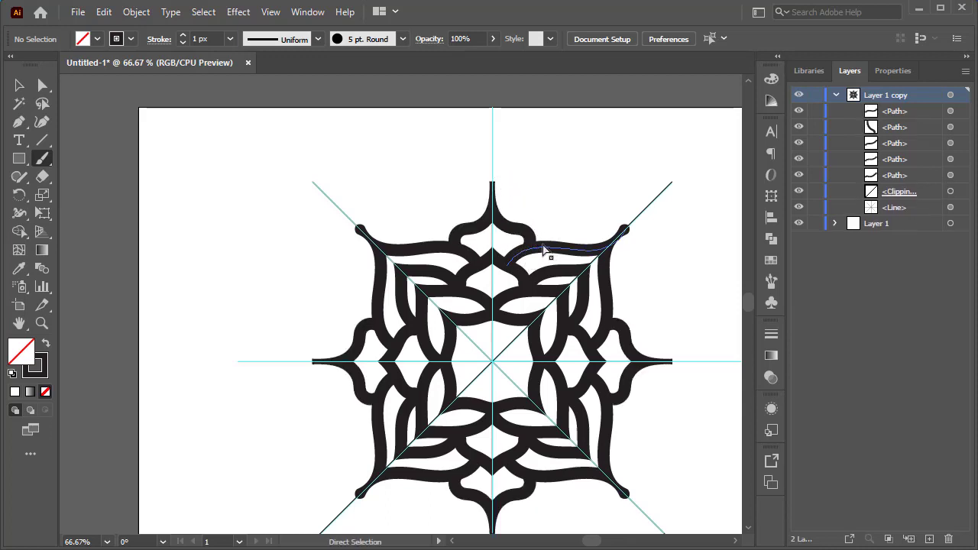
key("ctrl+z")
mouse_move(537, 243)
left_mouse_down()
mouse_move(502, 225)
mouse_move(492, 182)
left_mouse_up()
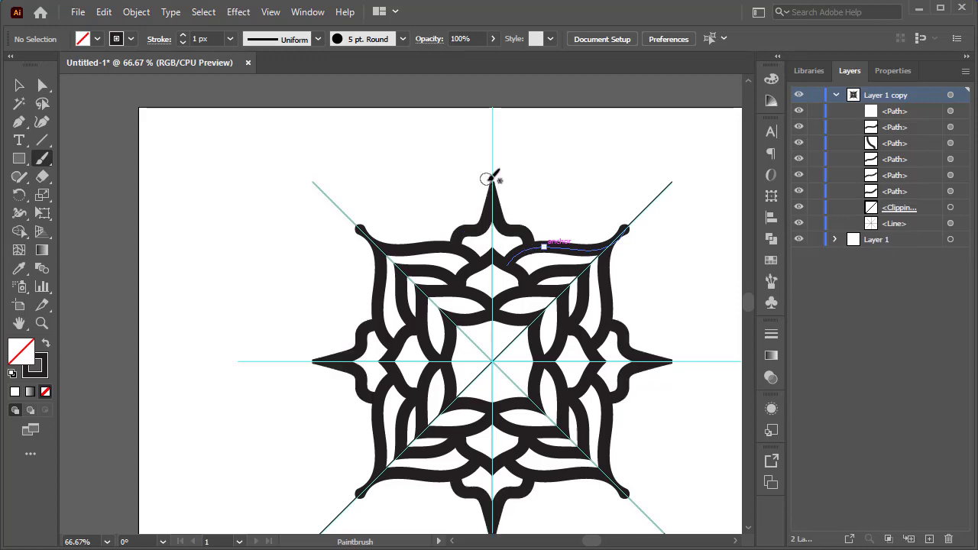
key("ctrl+z")
Paint a brush stroke from the outer petal band up past the vertical guide to form a pointed tip above it.
left_click_drag(541, 241, 492, 186)
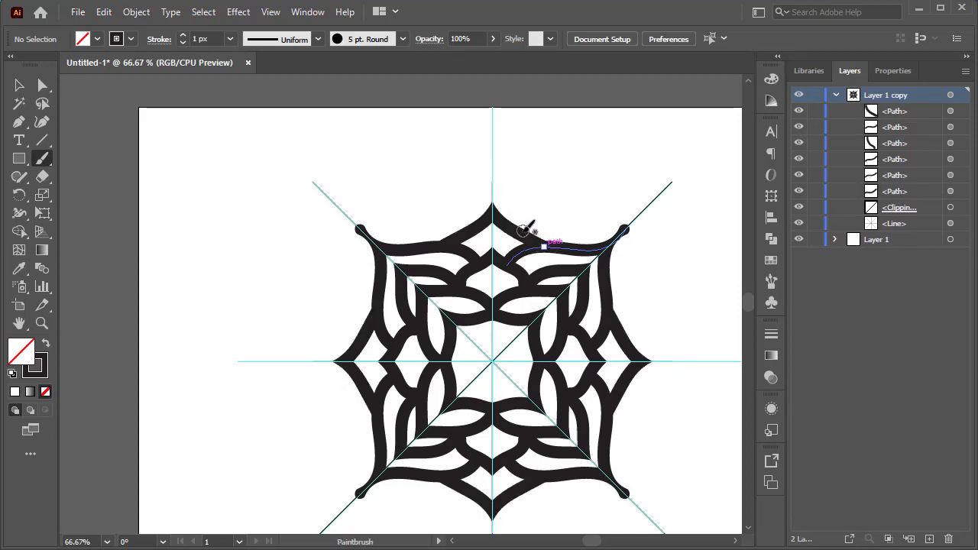
Hide Layer 1 and the guide line object inside Layer 1 copy.
scroll(532, 300, "down", 2)
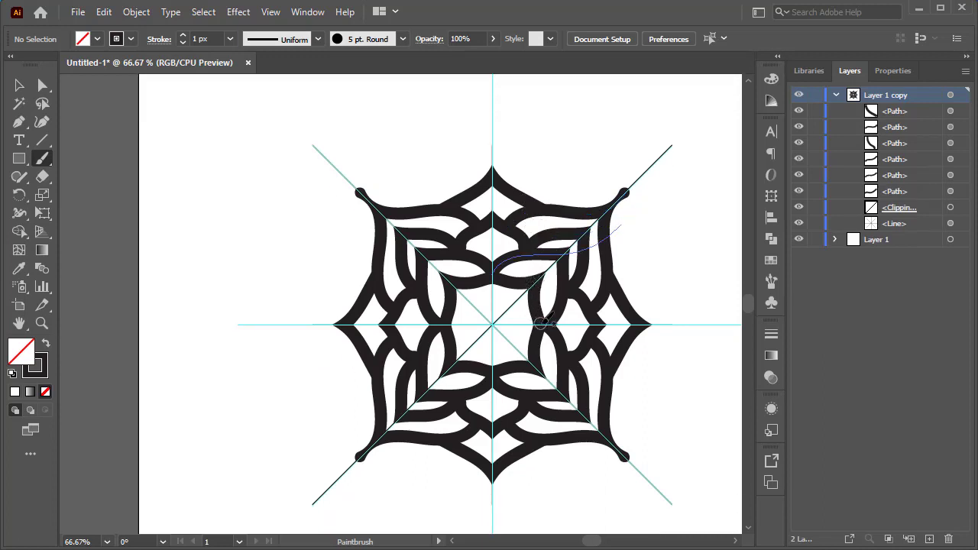
left_click(800, 241)
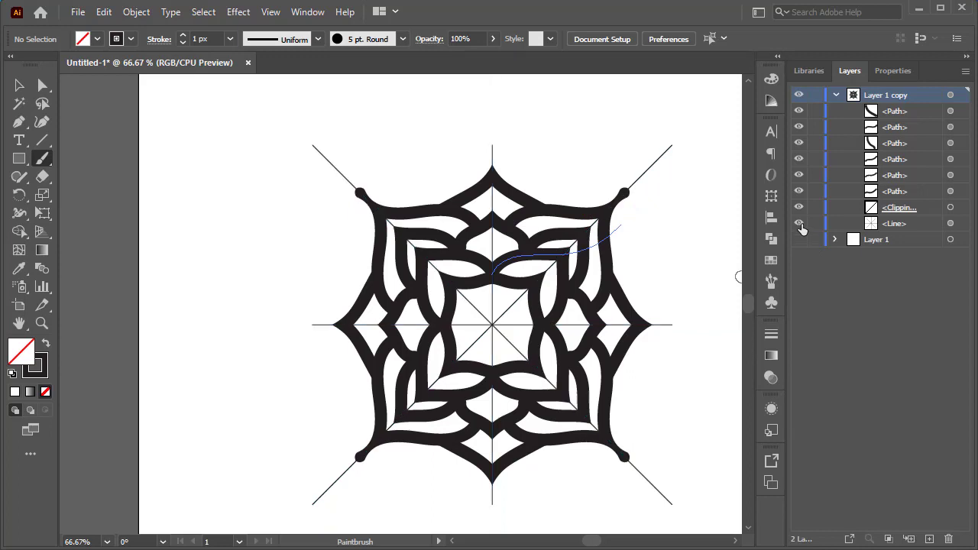
left_click(802, 226)
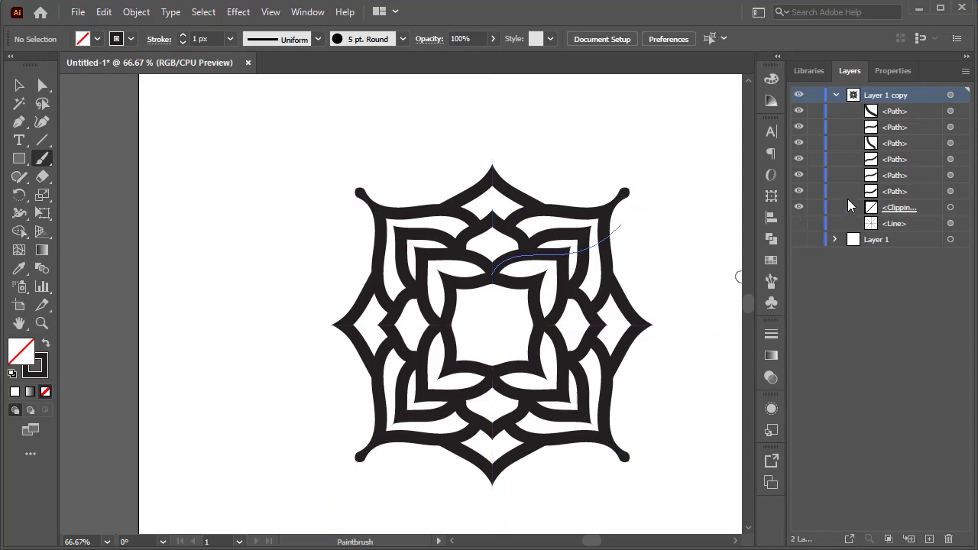
Select the six painted paths without the triangular clipping path, set their stroke to the dark magenta swatch, and deselect them.
left_click(42, 87)
left_click_drag(577, 158, 500, 315)
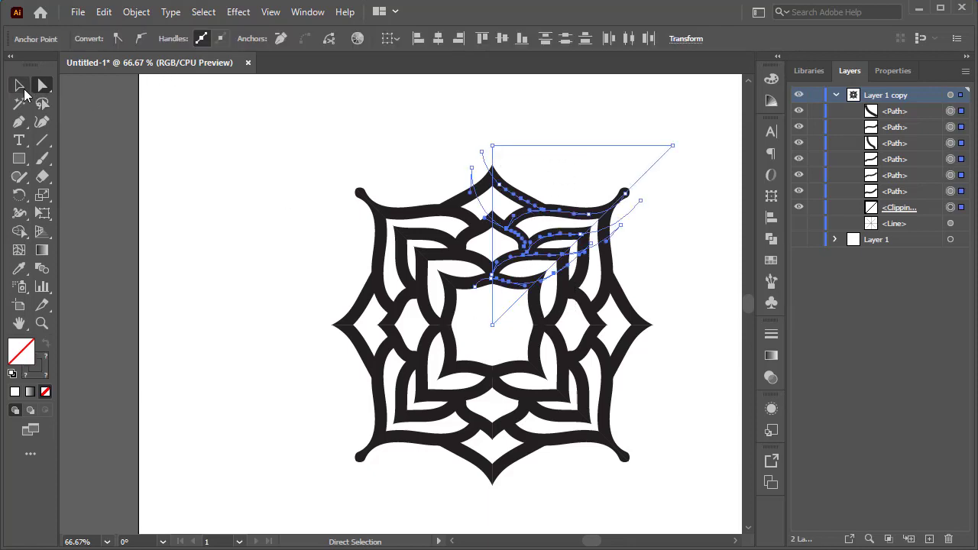
left_click(20, 86)
left_click(258, 148)
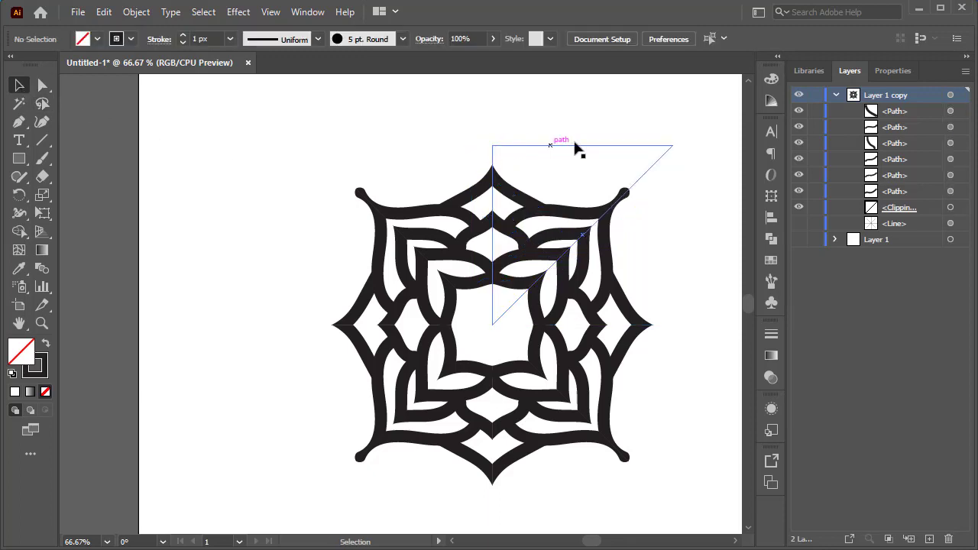
left_click_drag(577, 153, 492, 294)
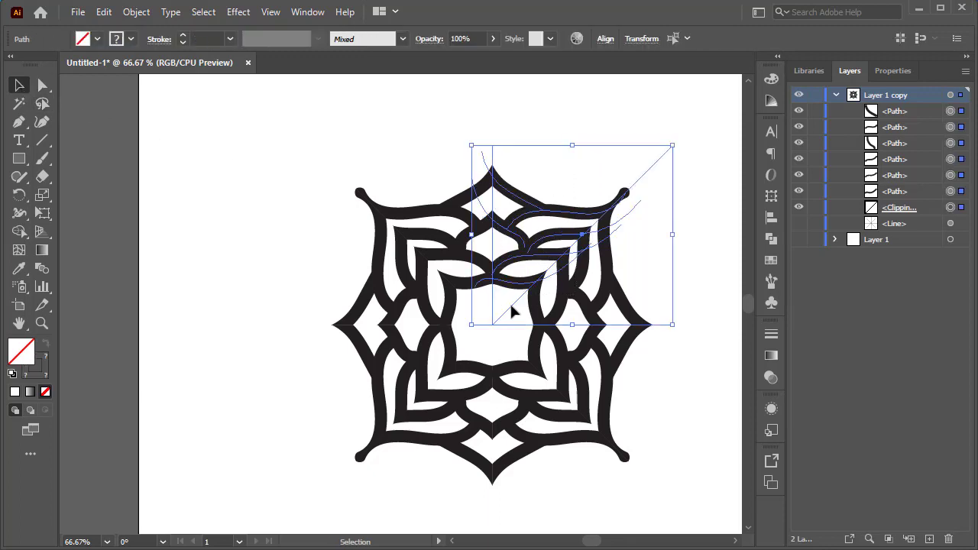
left_click(508, 304, "shift")
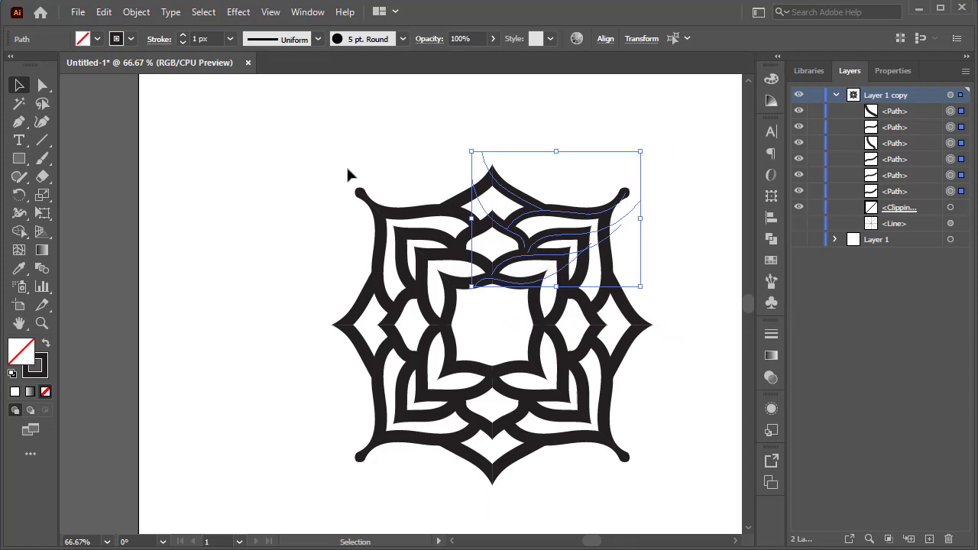
left_click(130, 39)
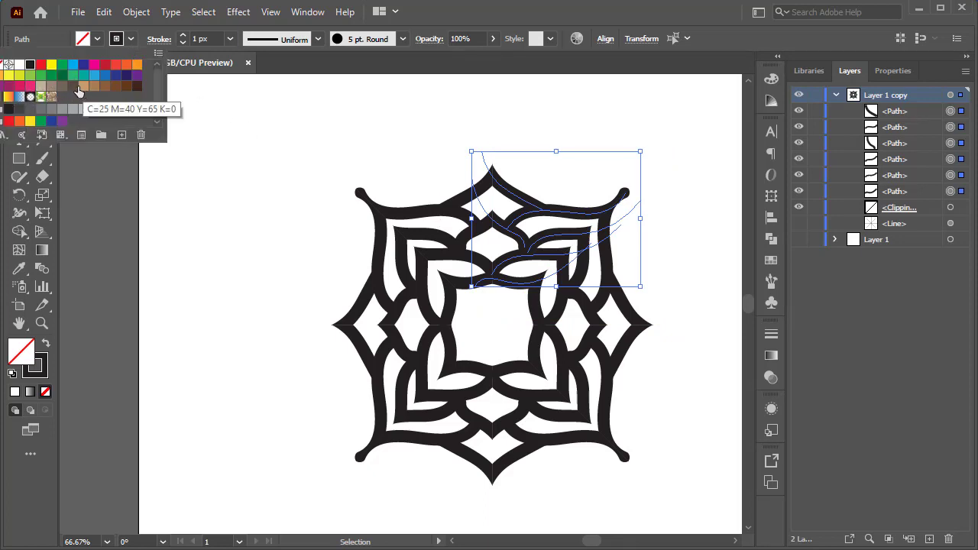
left_click(9, 85)
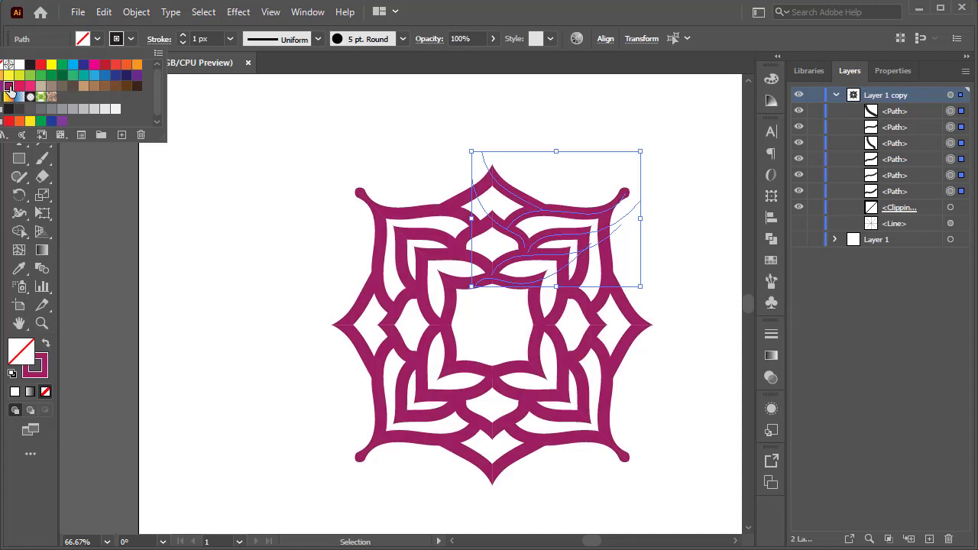
left_click(260, 141)
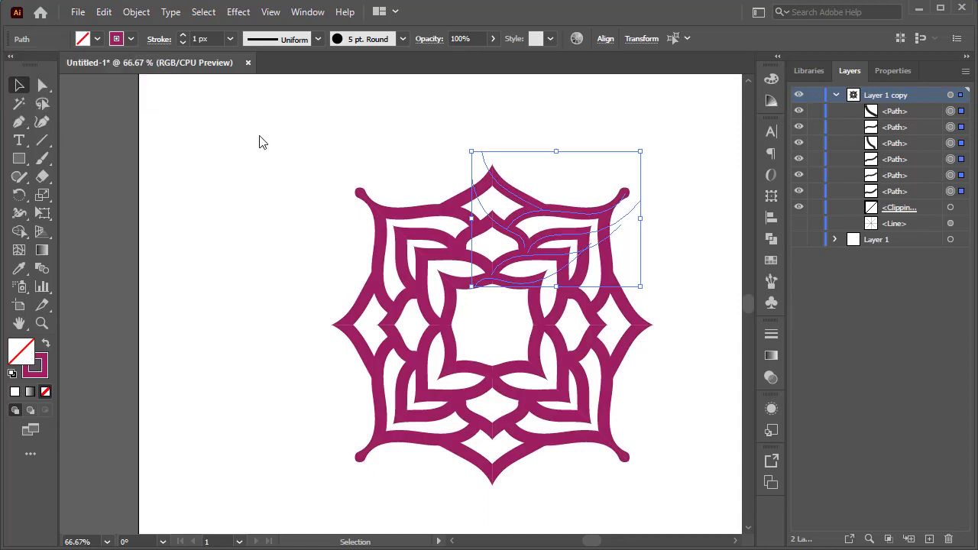
left_click(258, 132)
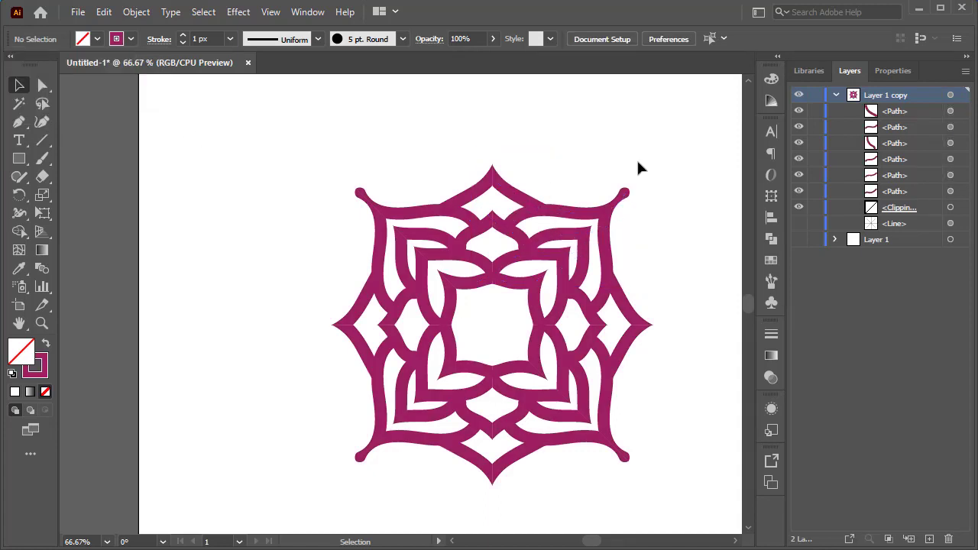
Target the whole Layer 1 copy, expand its appearance, and deselect the artwork.
left_click(950, 94)
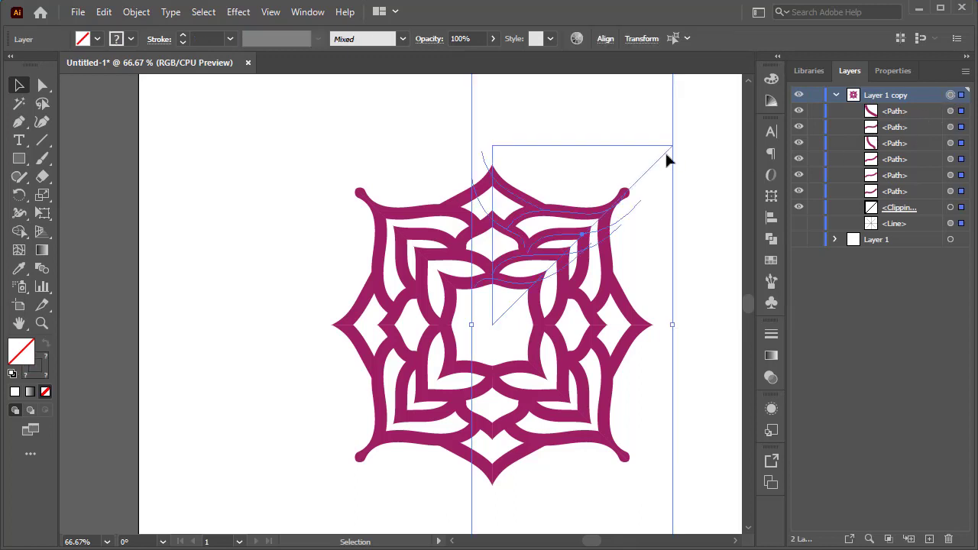
left_click(137, 12)
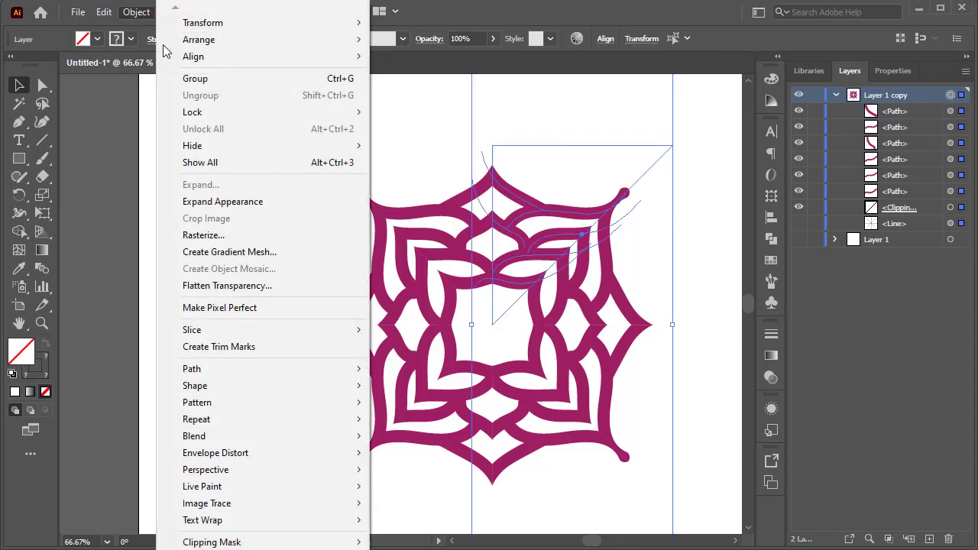
left_click(224, 201)
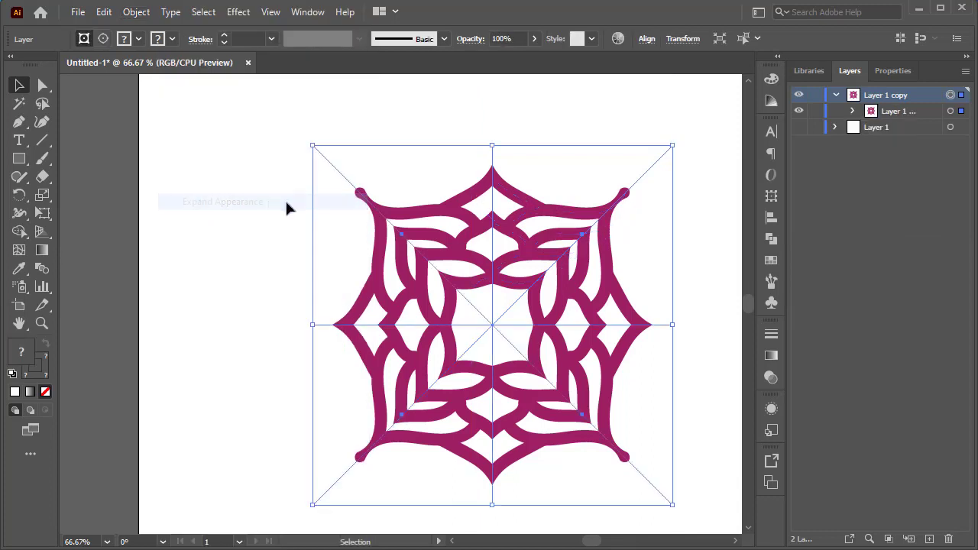
left_click(252, 165)
Scale the expanded mandala group down proportionally about its centre to a little over half its size, and deselect it.
scroll(654, 224, "down", 1)
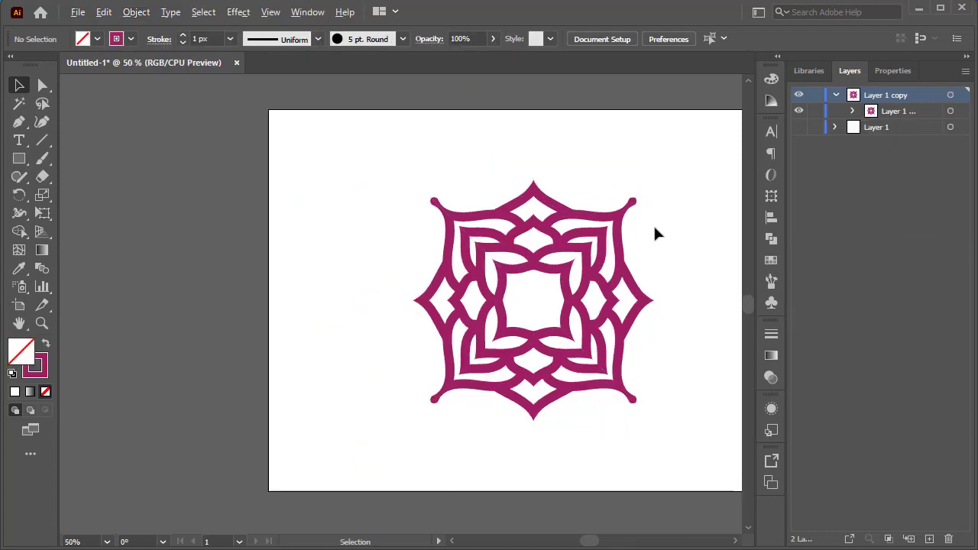
left_click_drag(682, 174, 364, 443)
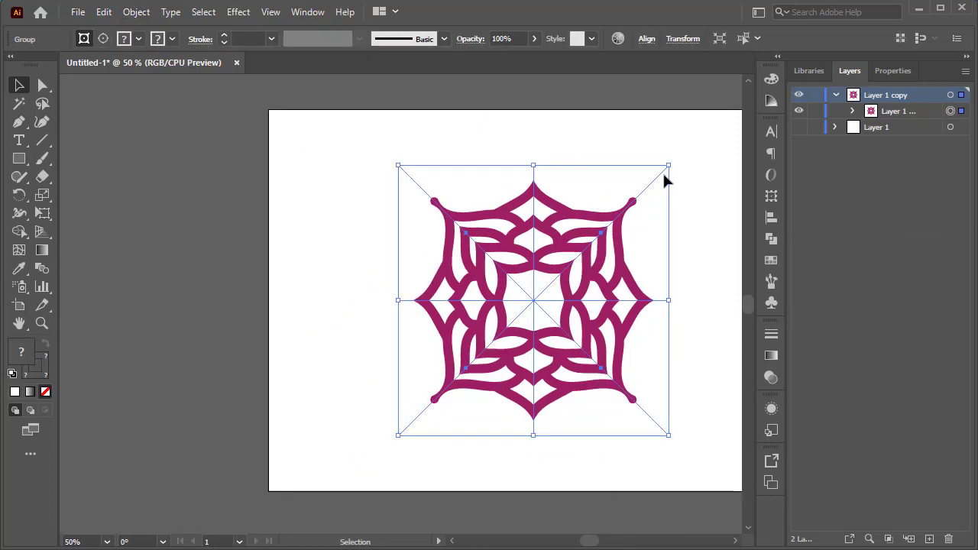
left_click_drag(666, 164, 616, 219)
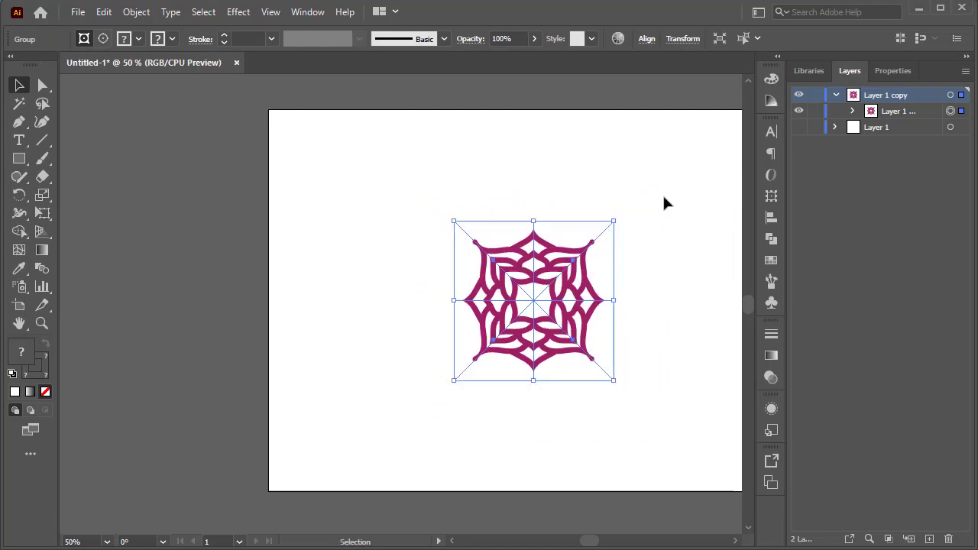
left_click(696, 208)
Select the mandala group again and enlarge it proportionally about its centre to about half the artboard's width.
left_click_drag(696, 208, 329, 385)
left_click_drag(524, 213, 600, 153)
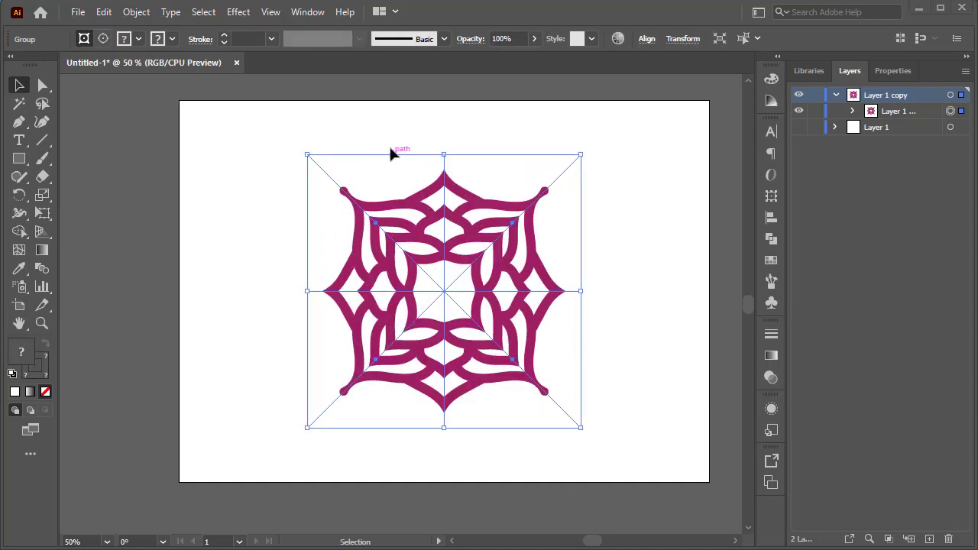